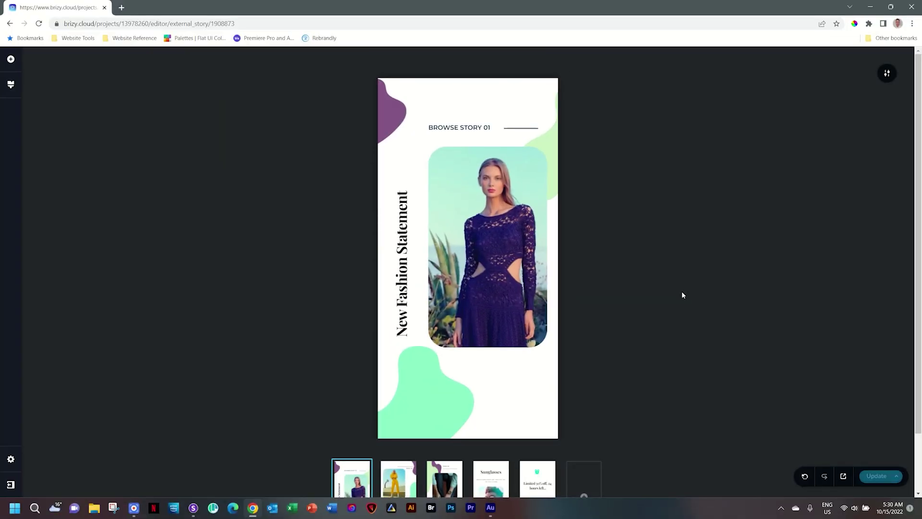
# Start a new story slide from the empty add-slide thumbnail
pyautogui.click(583, 477)
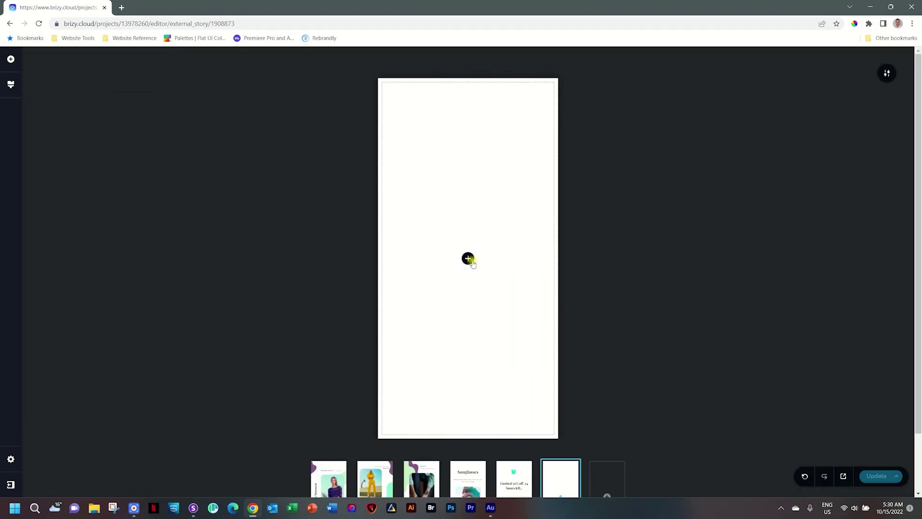
# Add a Text element to a blank 'Create your own' slide and begin editing its paragraph
pyautogui.click(469, 260)
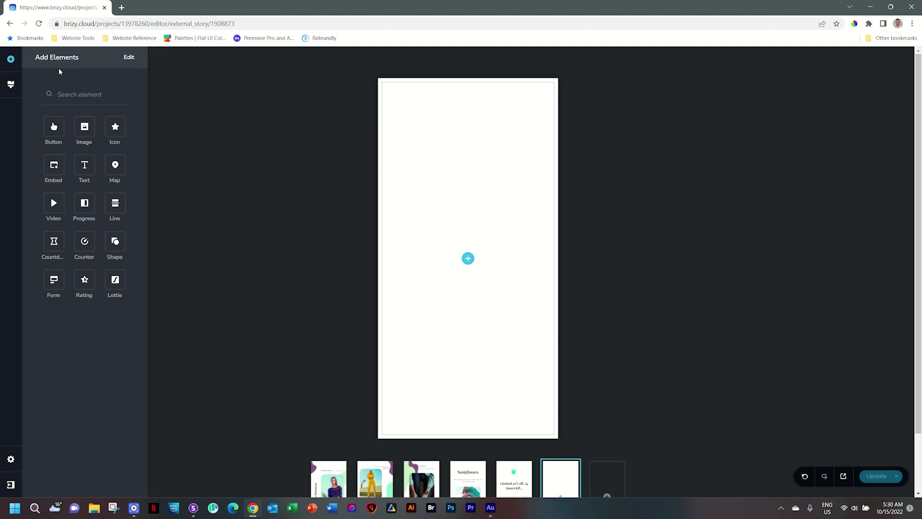
pyautogui.click(84, 167)
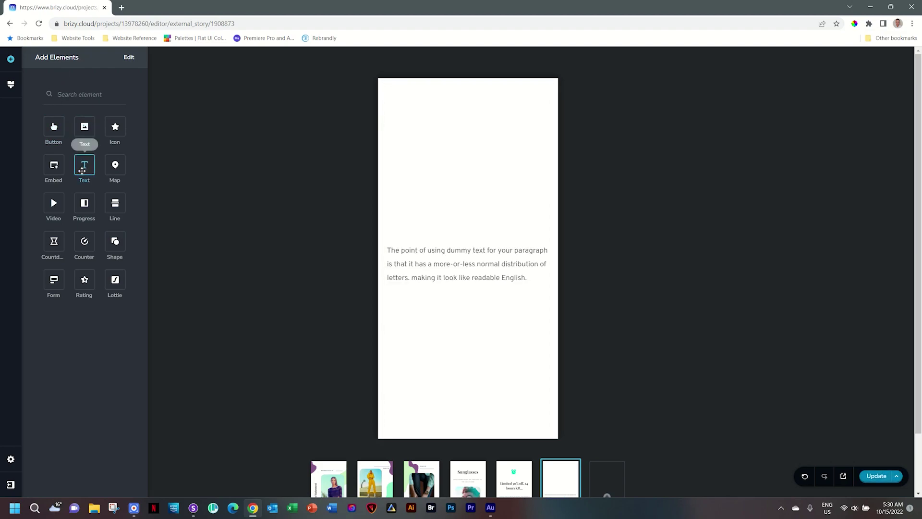
pyautogui.click(476, 264)
# Replace the paragraph with 'MY TEXT GOES HERE' in Semi Bold at size 34
pyautogui.tripleClick(476, 264)
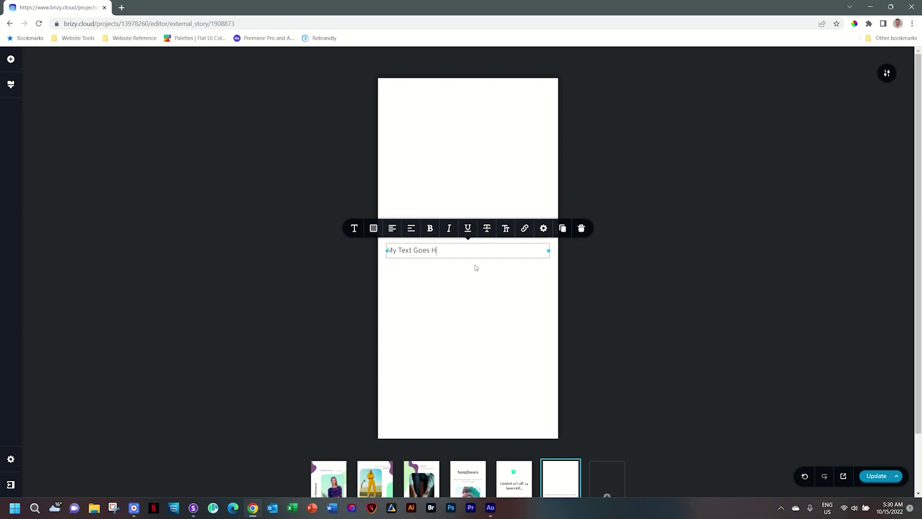
pyautogui.write('ere')
pyautogui.click(354, 228)
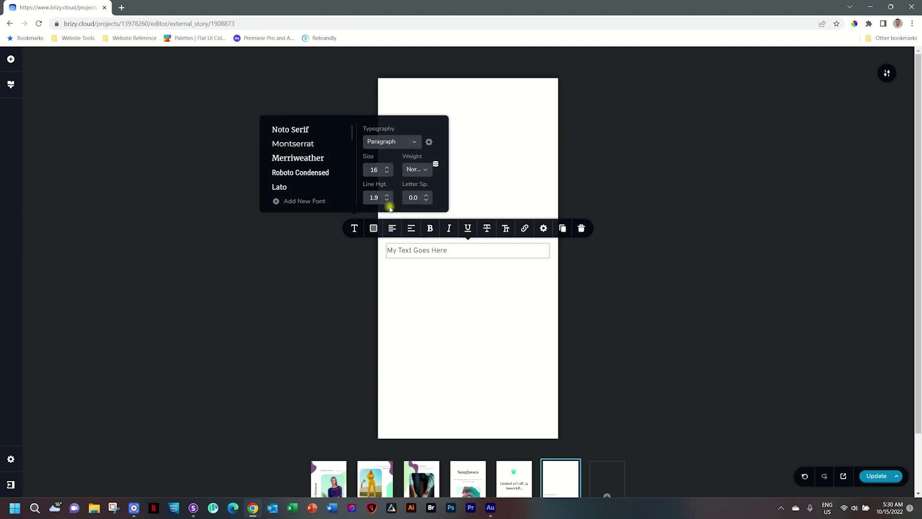
pyautogui.click(414, 169)
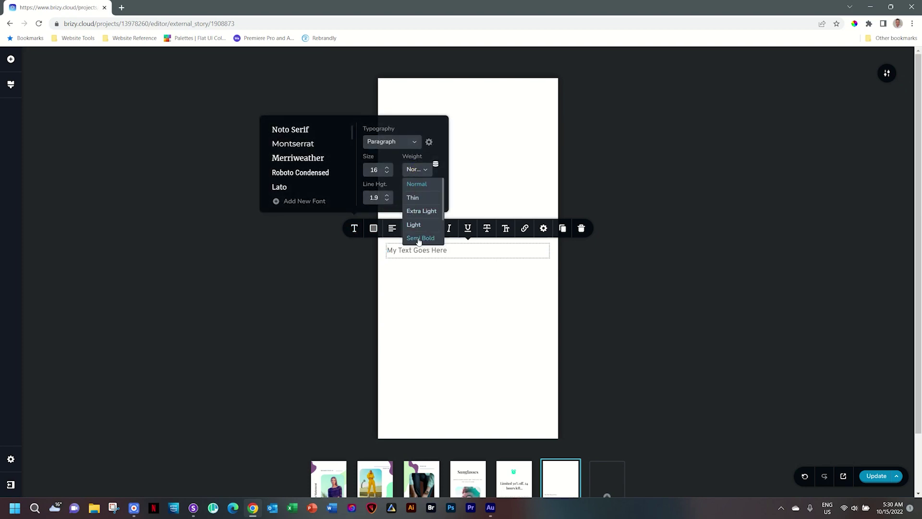
pyautogui.click(419, 237)
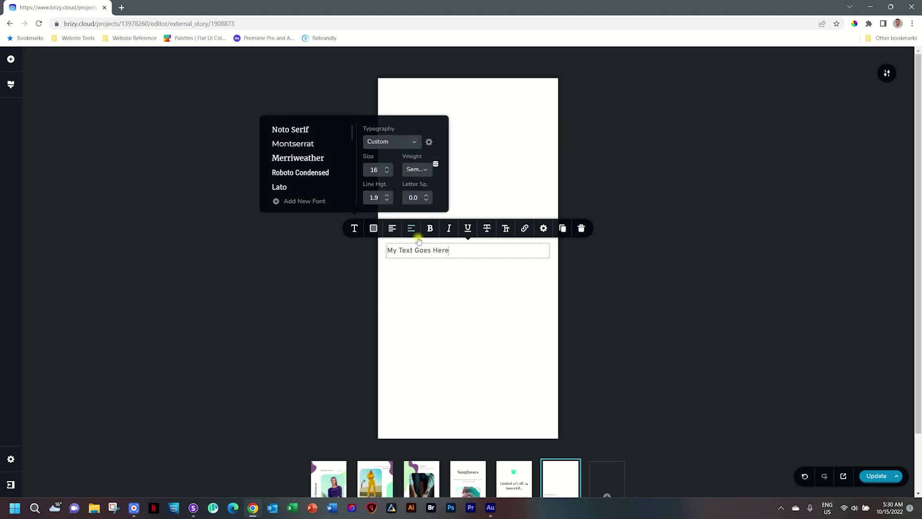
pyautogui.click(388, 168)
pyautogui.click(387, 167)
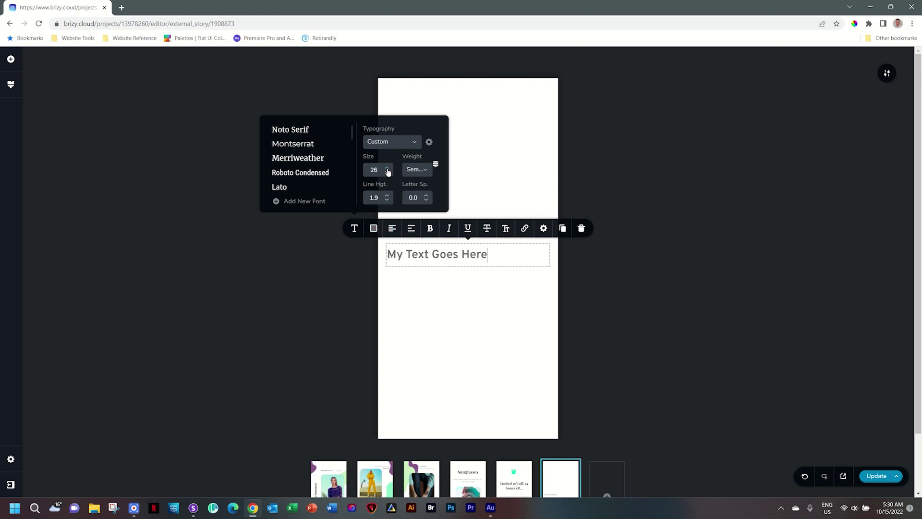
pyautogui.click(388, 168)
pyautogui.click(387, 167)
pyautogui.click(387, 169)
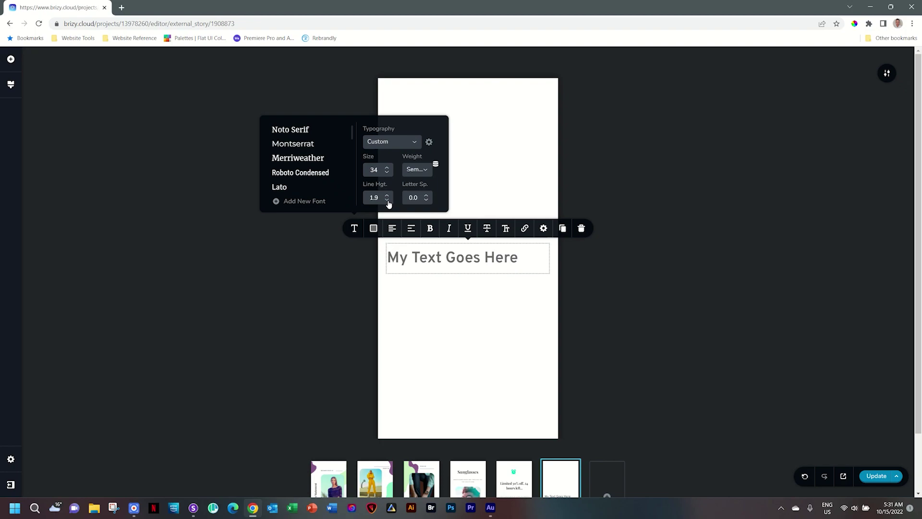
# Tighten the heading's letter spacing and make it all uppercase
pyautogui.click(427, 200)
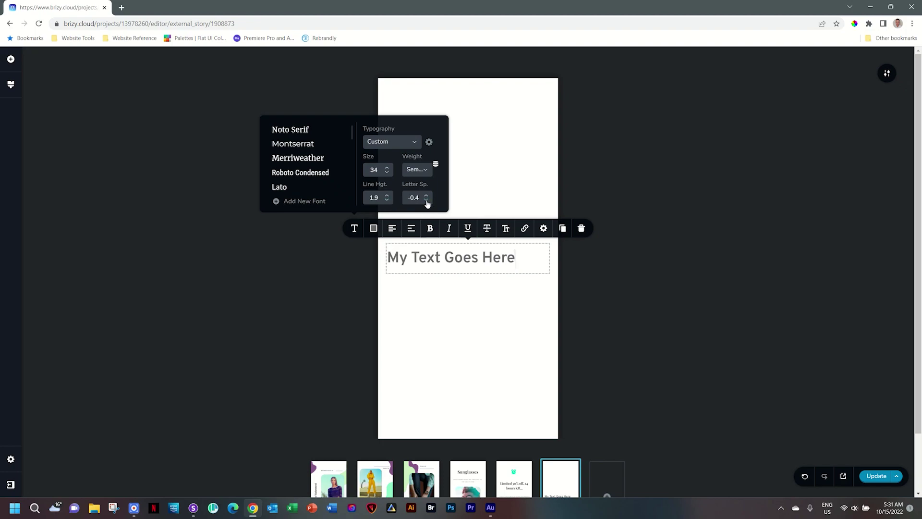
pyautogui.click(426, 202)
pyautogui.click(506, 229)
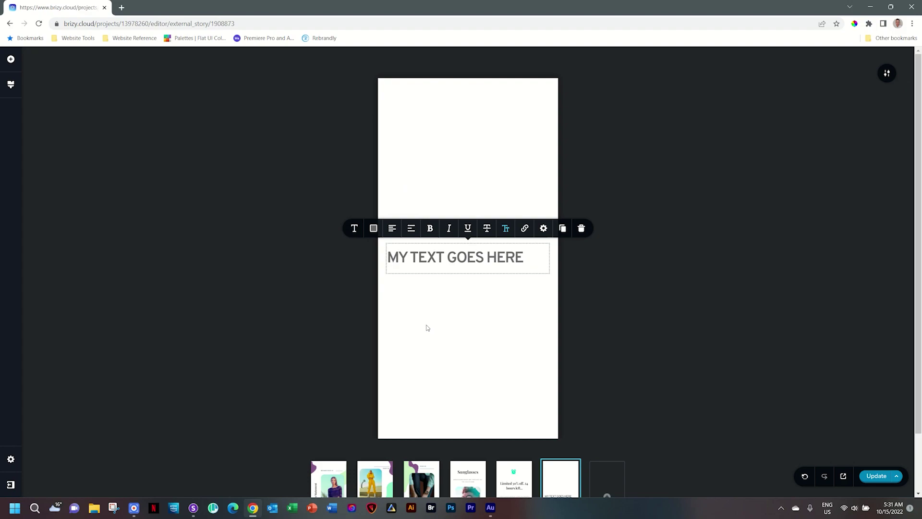
pyautogui.click(544, 230)
# Set the heading's Advanced Rotate value to 270 degrees
pyautogui.click(517, 202)
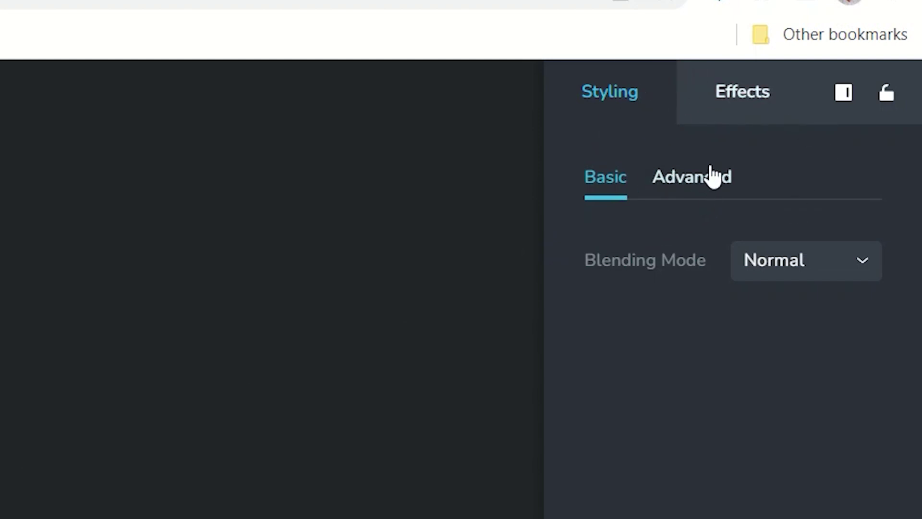
pyautogui.click(707, 189)
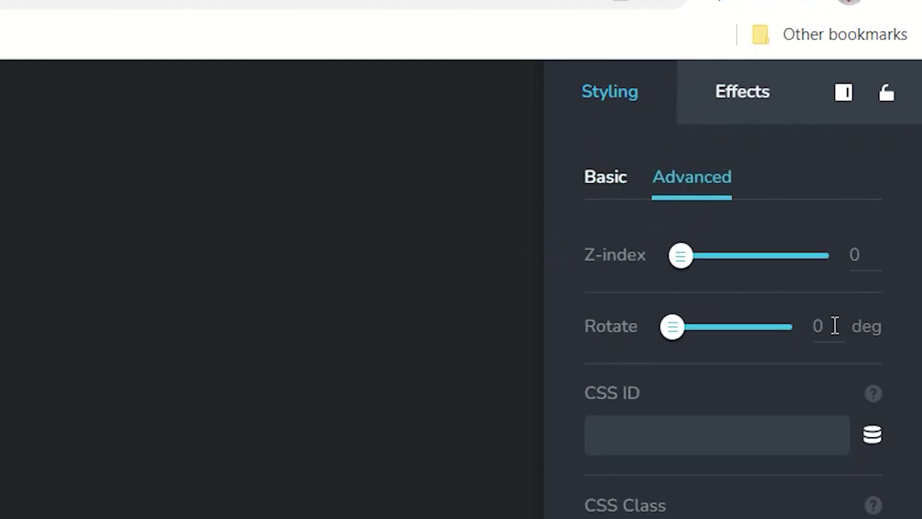
pyautogui.moveTo(833, 325); pyautogui.dragTo(794, 327)
pyautogui.write('90')
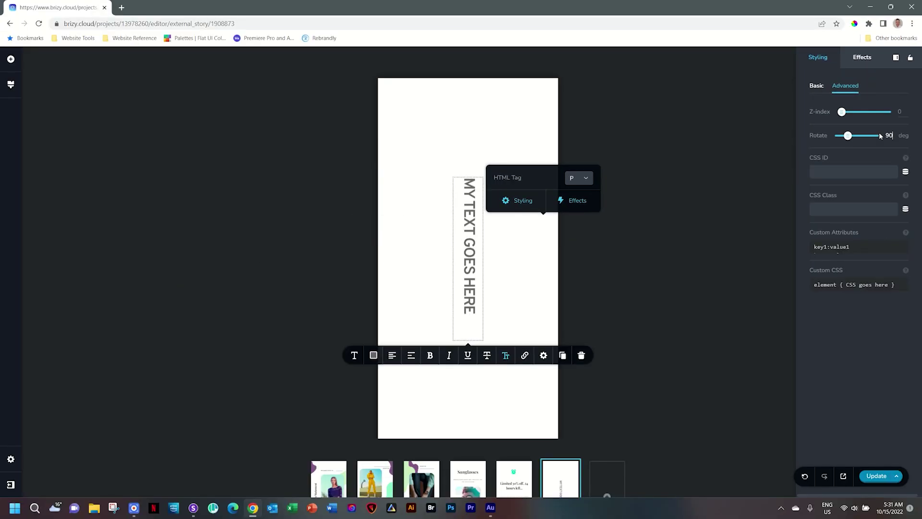
pyautogui.click(889, 135)
pyautogui.write('27')
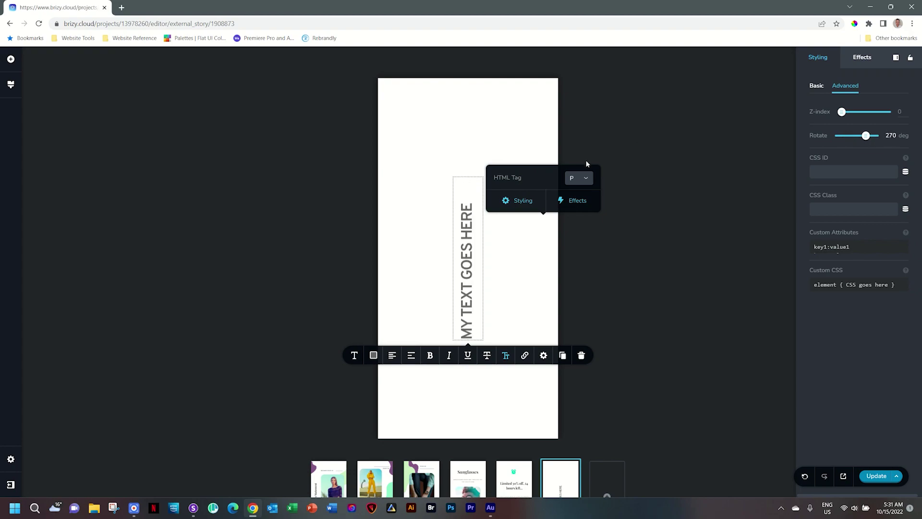
# Drag the vertical heading toward the slide's left edge and lower down
pyautogui.click(472, 273)
pyautogui.moveTo(443, 274); pyautogui.dragTo(467, 264)
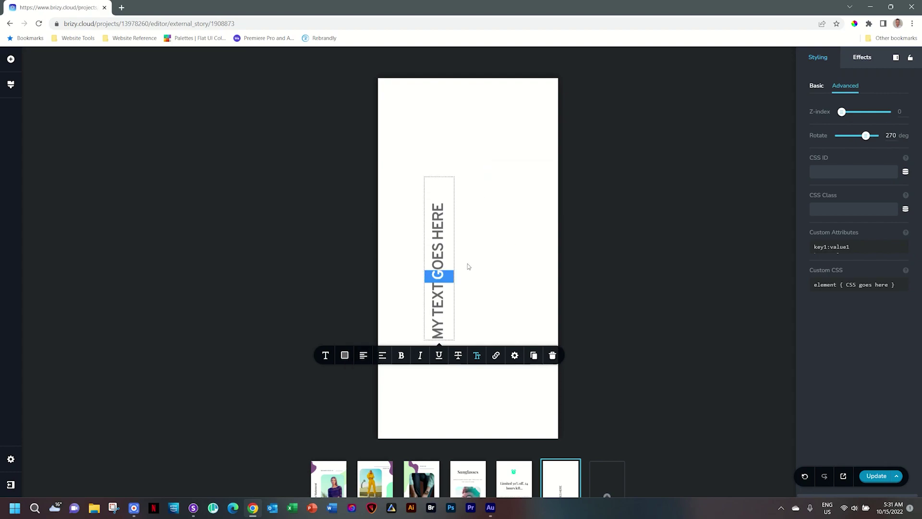
pyautogui.doubleClick(422, 262)
pyautogui.click(453, 257)
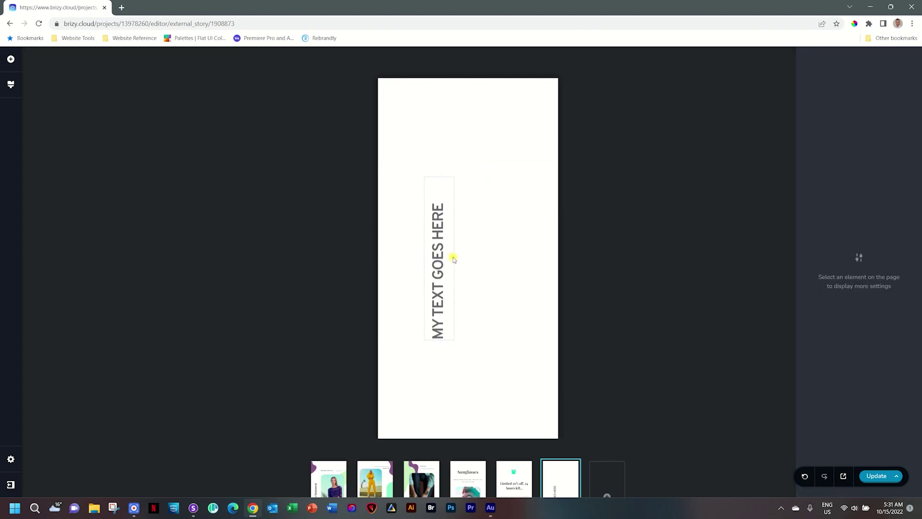
pyautogui.moveTo(437, 257); pyautogui.dragTo(412, 263)
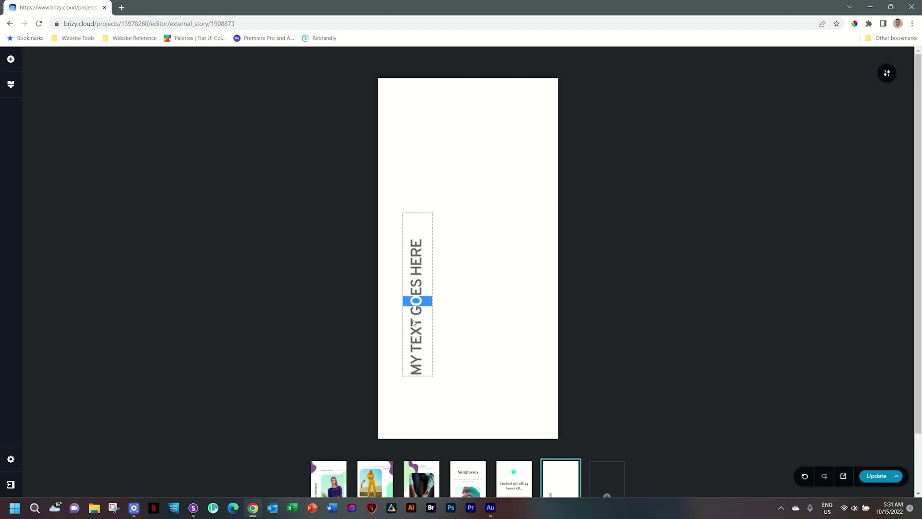
pyautogui.moveTo(412, 259); pyautogui.dragTo(411, 319)
pyautogui.click(464, 263)
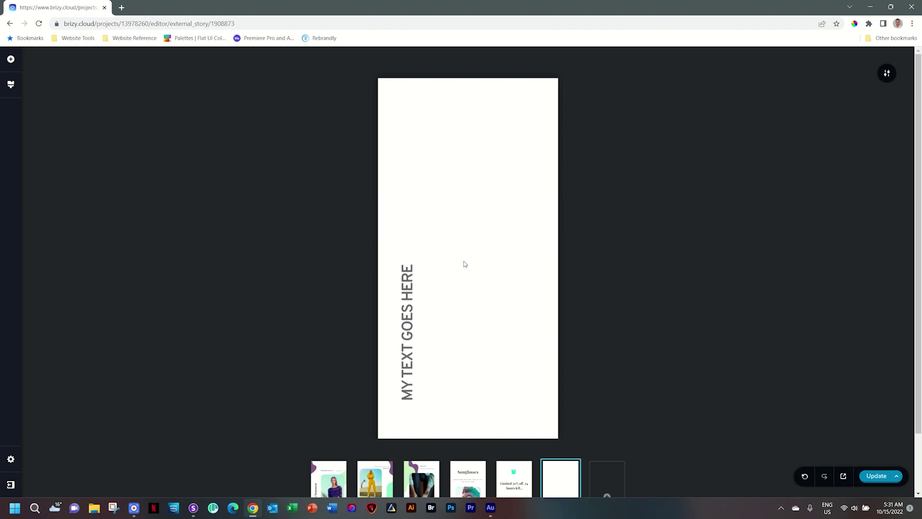
pyautogui.click(423, 309)
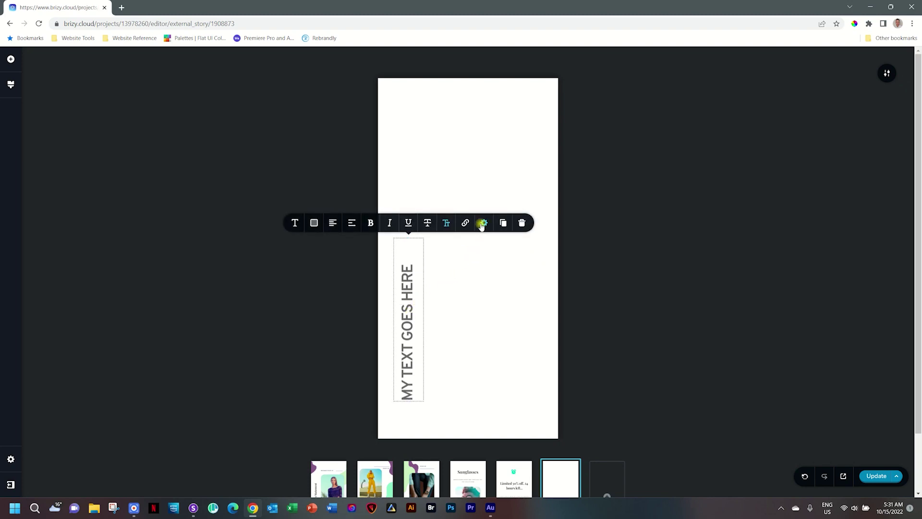
# Change the heading's Advanced rotation to 61 degrees, then deselect it
pyautogui.click(484, 223)
pyautogui.click(463, 195)
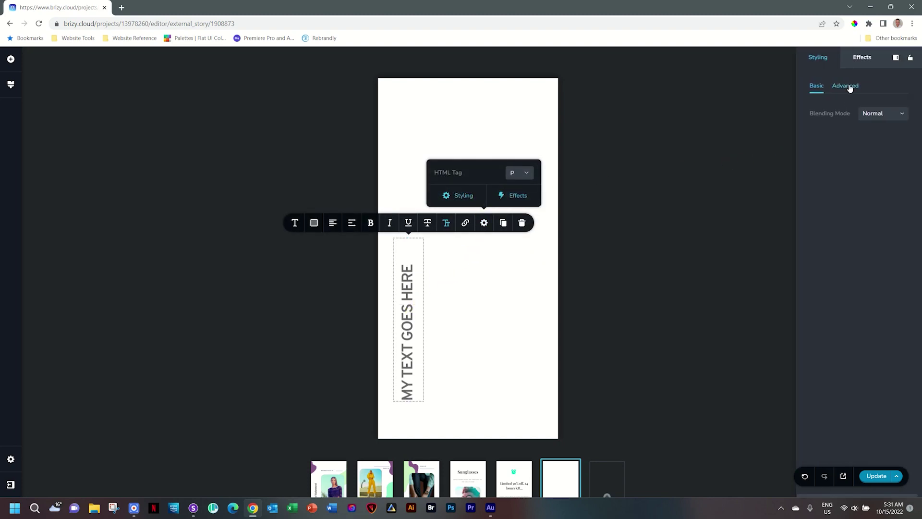
pyautogui.click(846, 86)
pyautogui.click(860, 136)
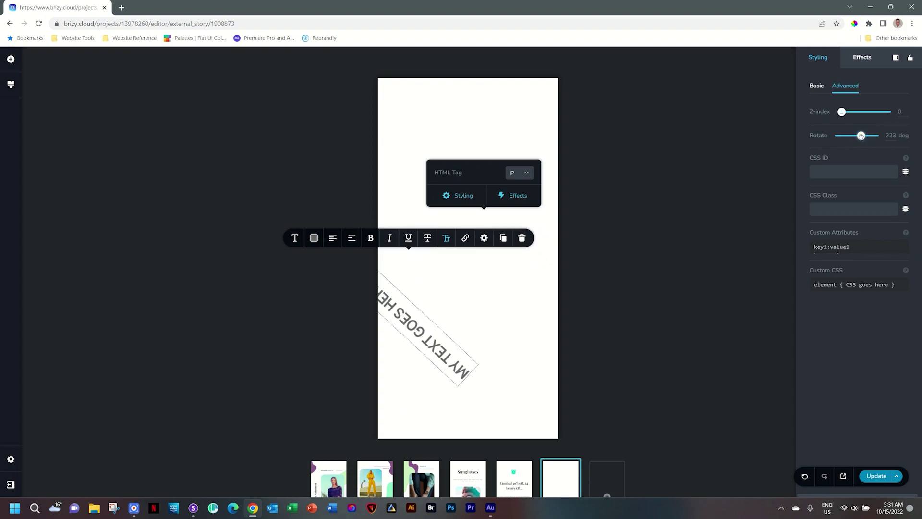
pyautogui.moveTo(861, 135); pyautogui.dragTo(845, 136)
pyautogui.click(407, 311)
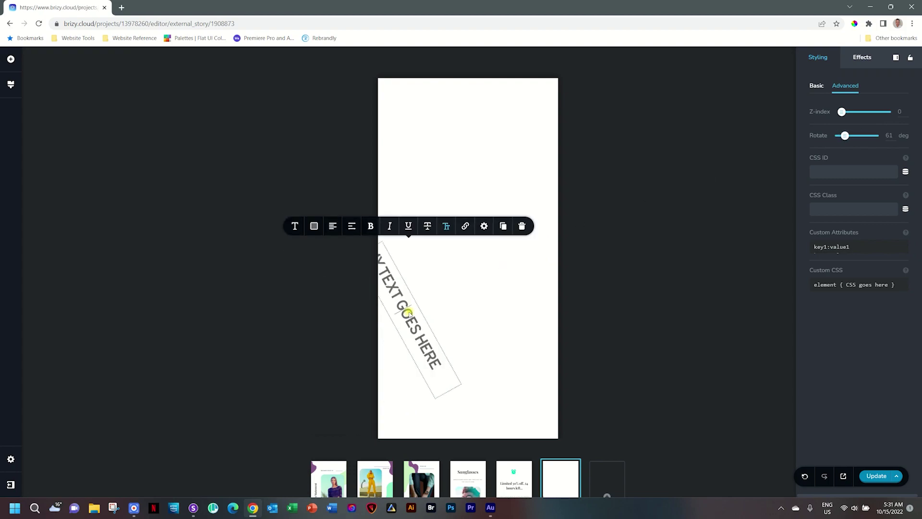
pyautogui.click(522, 298)
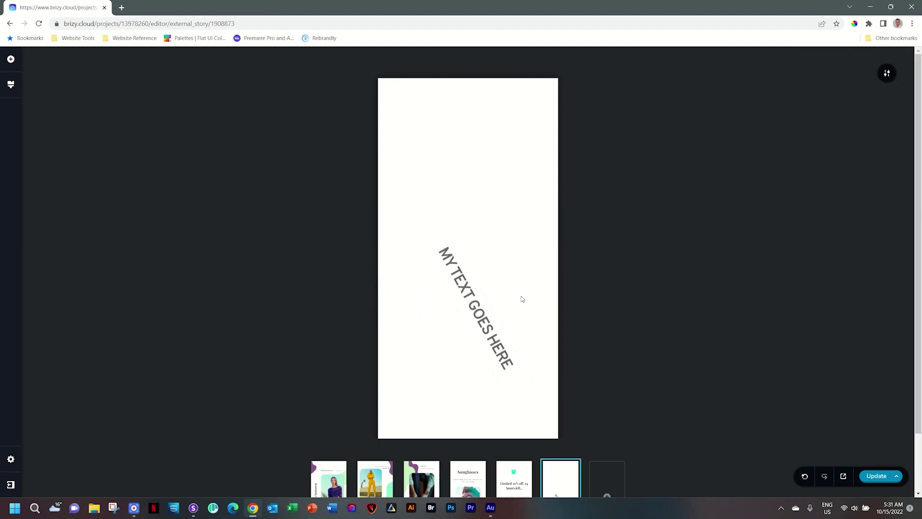
# Add an Image element and place it near the top of the slide
pyautogui.click(11, 59)
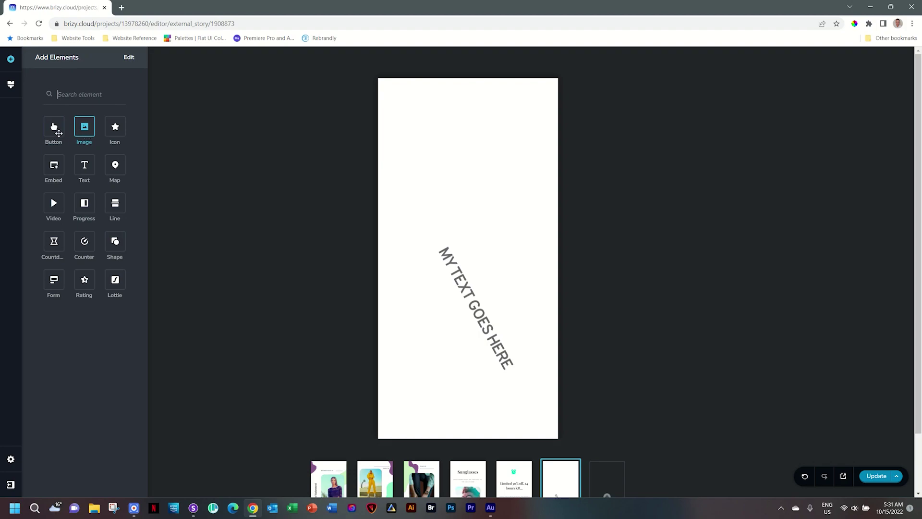
pyautogui.click(83, 128)
pyautogui.moveTo(498, 243); pyautogui.dragTo(499, 159)
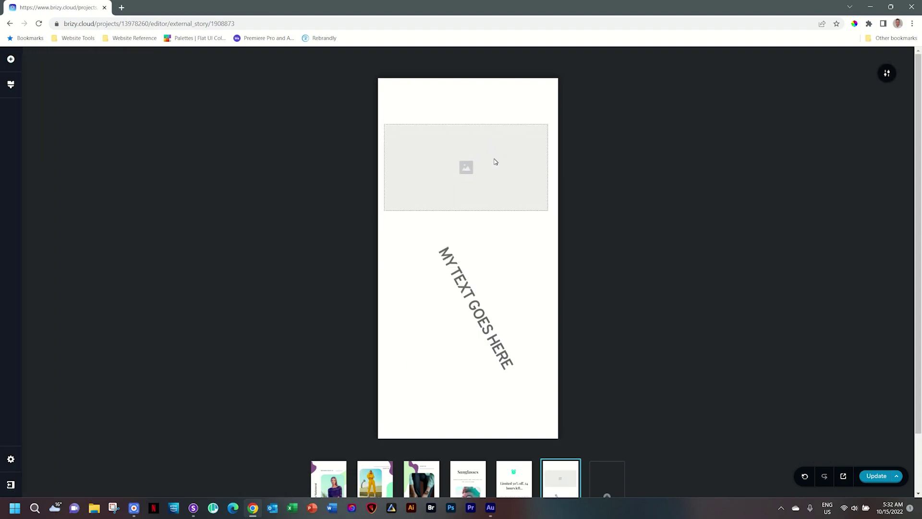
pyautogui.click(494, 159)
# Upload the purple binoculars cartoon into the image and shift it up and left
pyautogui.click(419, 227)
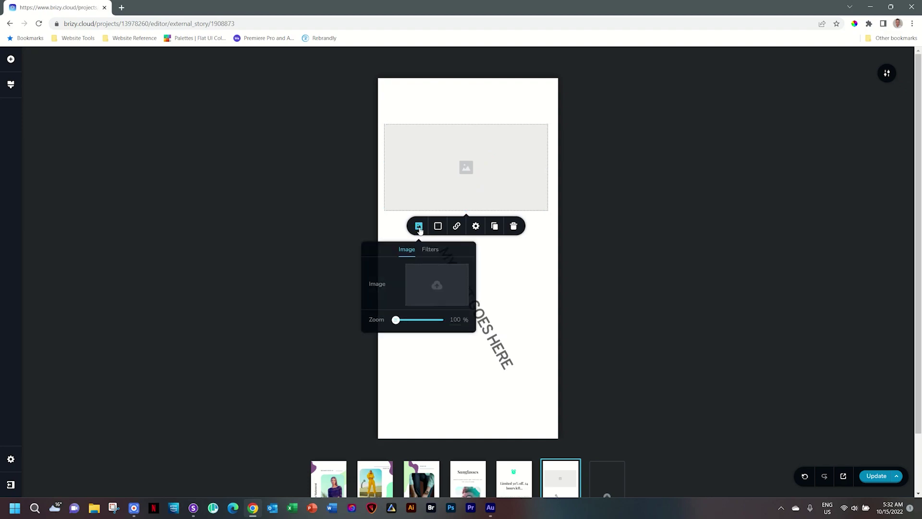
pyautogui.click(423, 289)
pyautogui.doubleClick(151, 224)
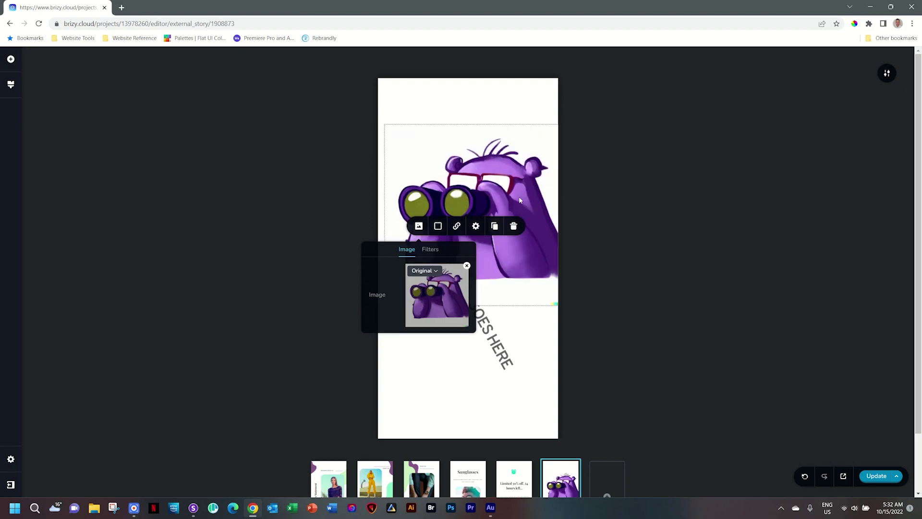
pyautogui.moveTo(519, 201); pyautogui.dragTo(510, 177)
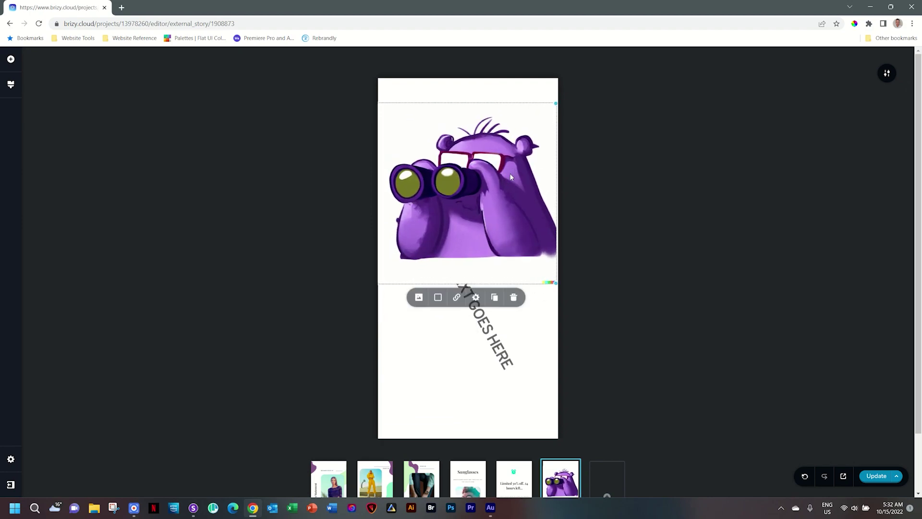
pyautogui.click(476, 298)
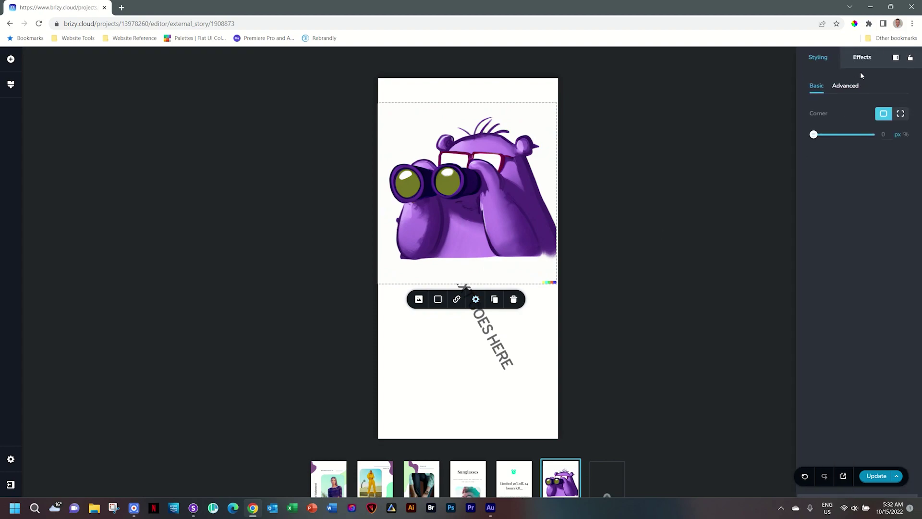
# Tilt the cartoon image to 343 degrees with the Advanced Rotate slider, then deselect
pyautogui.click(850, 86)
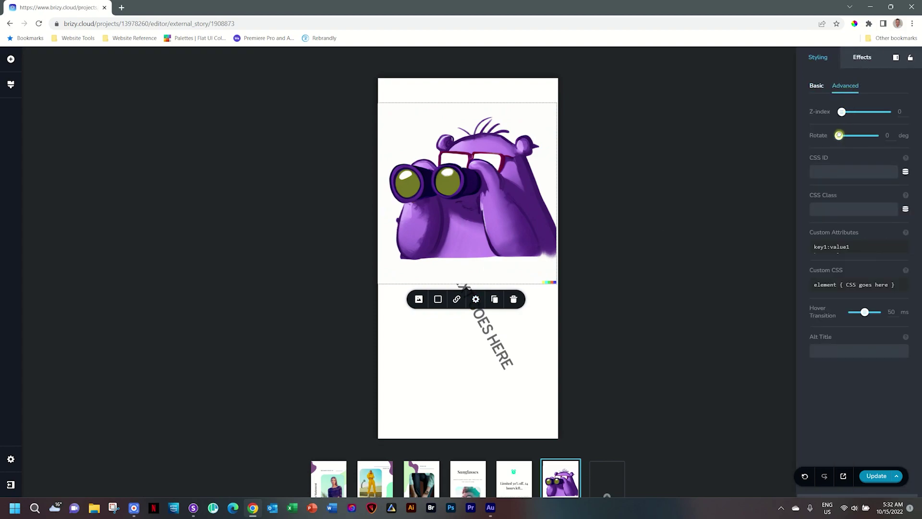
pyautogui.moveTo(839, 134); pyautogui.dragTo(836, 135)
pyautogui.moveTo(839, 135)
pyautogui.mouseDown()
pyautogui.moveTo(883, 142)
pyautogui.moveTo(872, 138)
pyautogui.mouseUp()
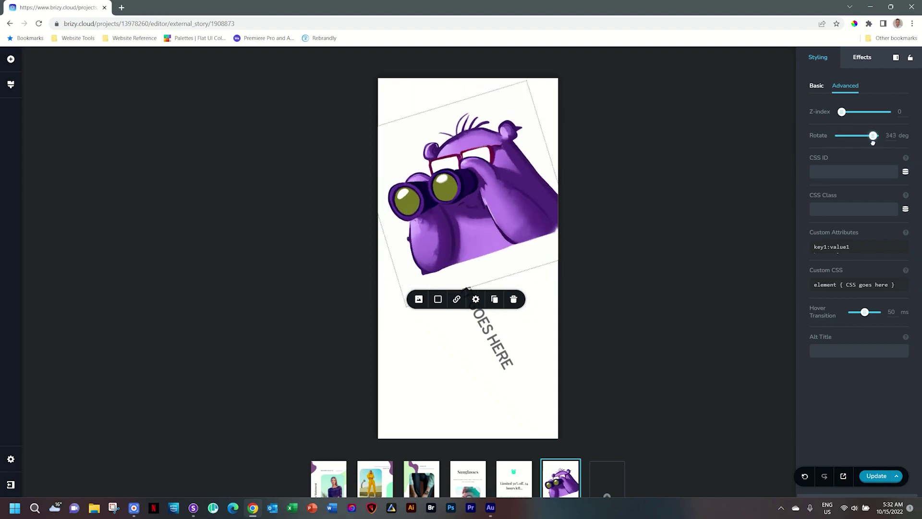
pyautogui.click(563, 113)
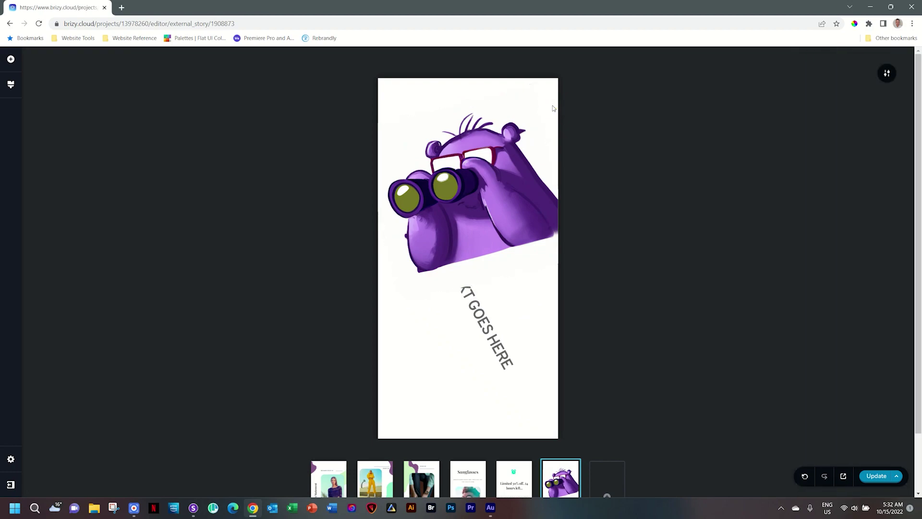